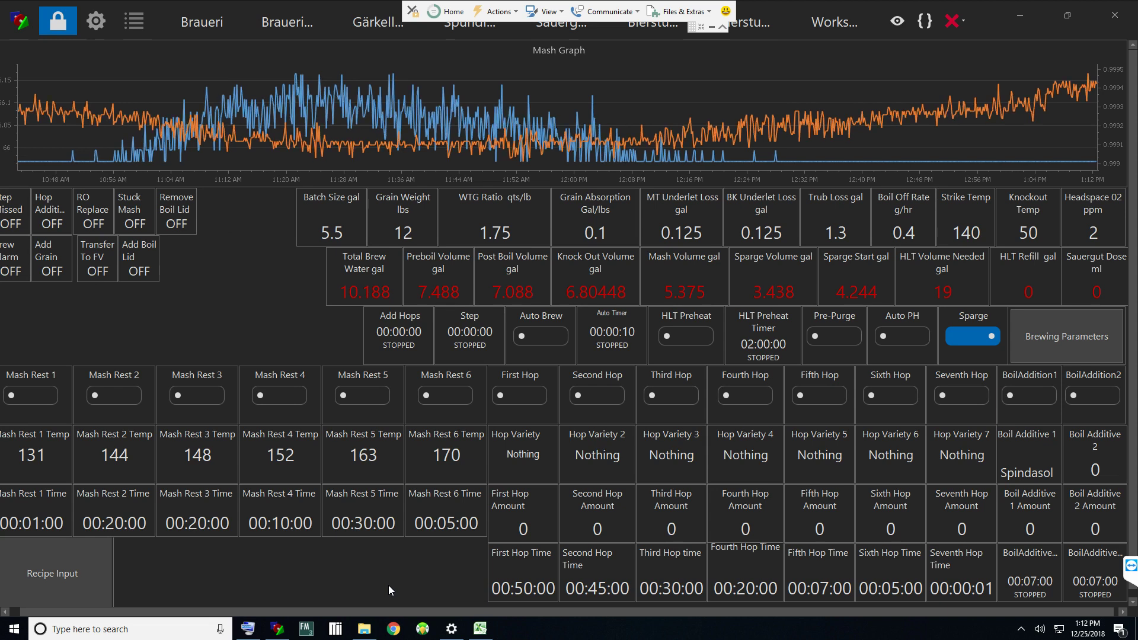
click(292, 477)
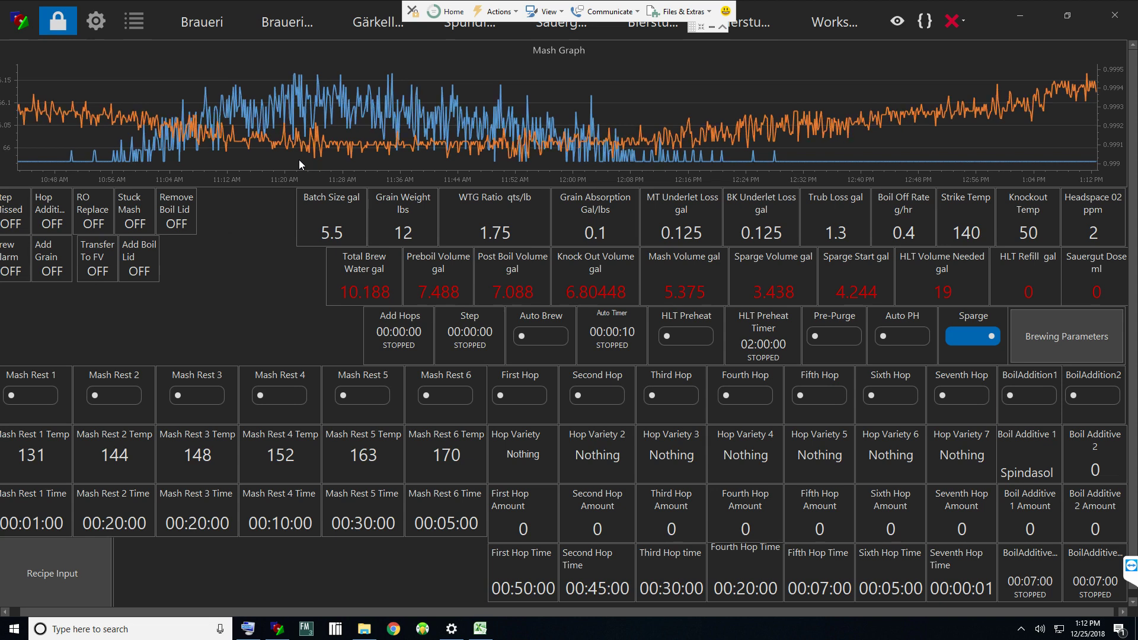
click(317, 169)
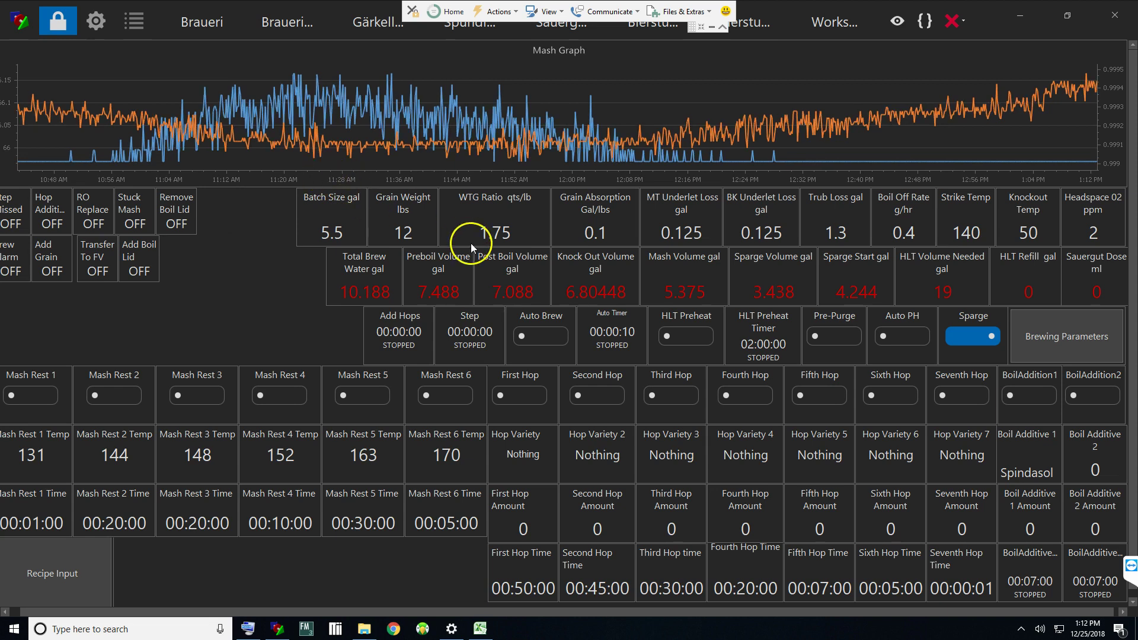
click(494, 233)
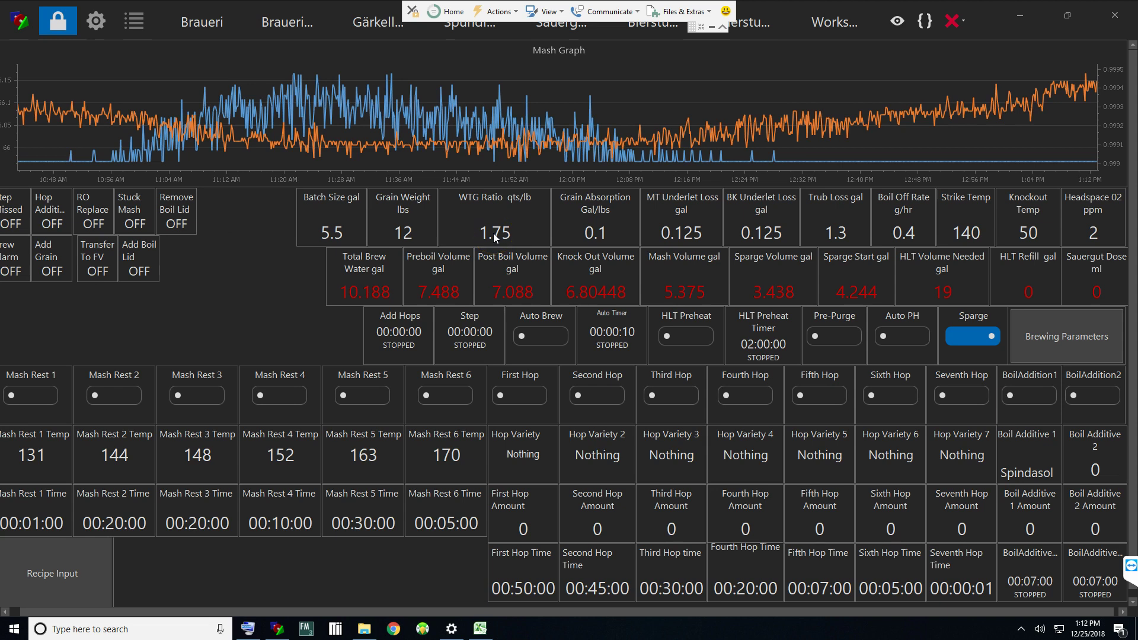
click(494, 224)
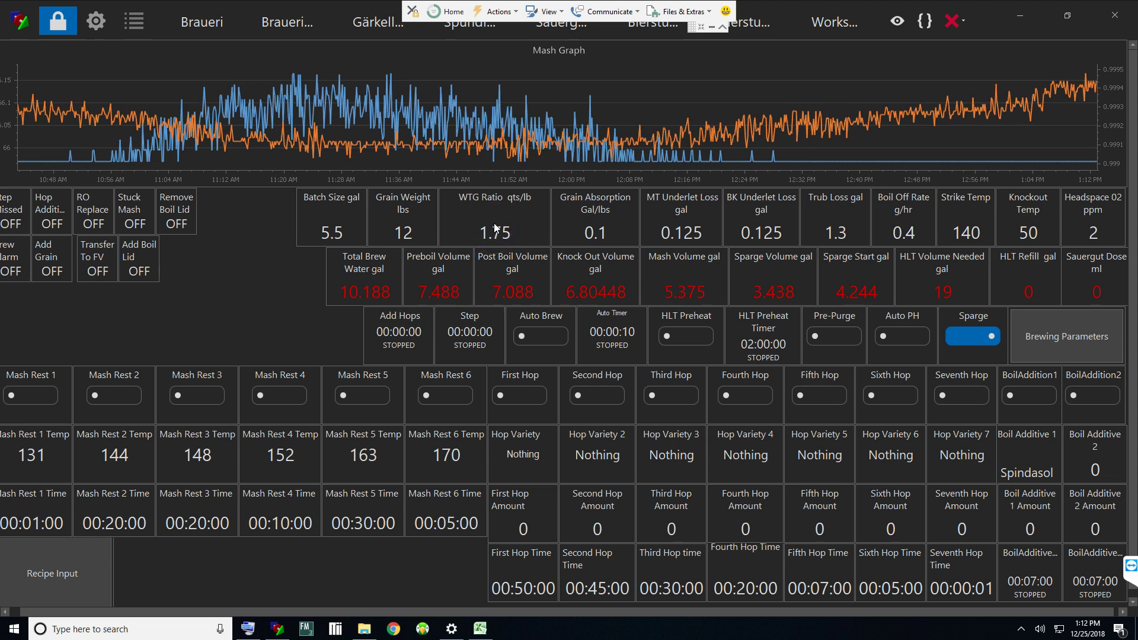
click(494, 226)
click(425, 273)
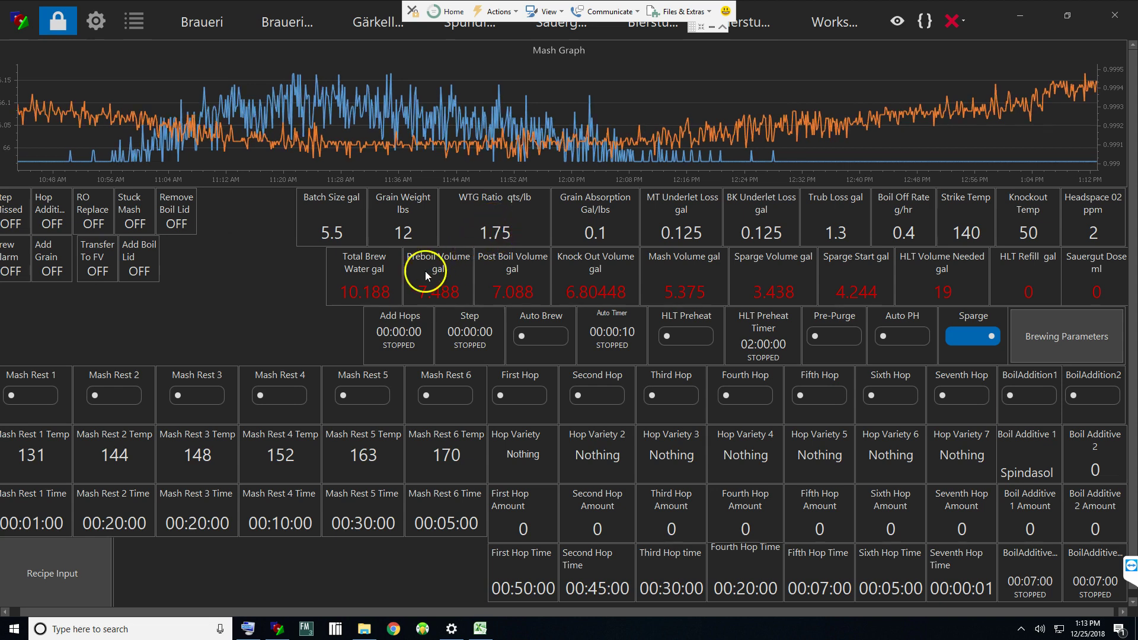
click(350, 299)
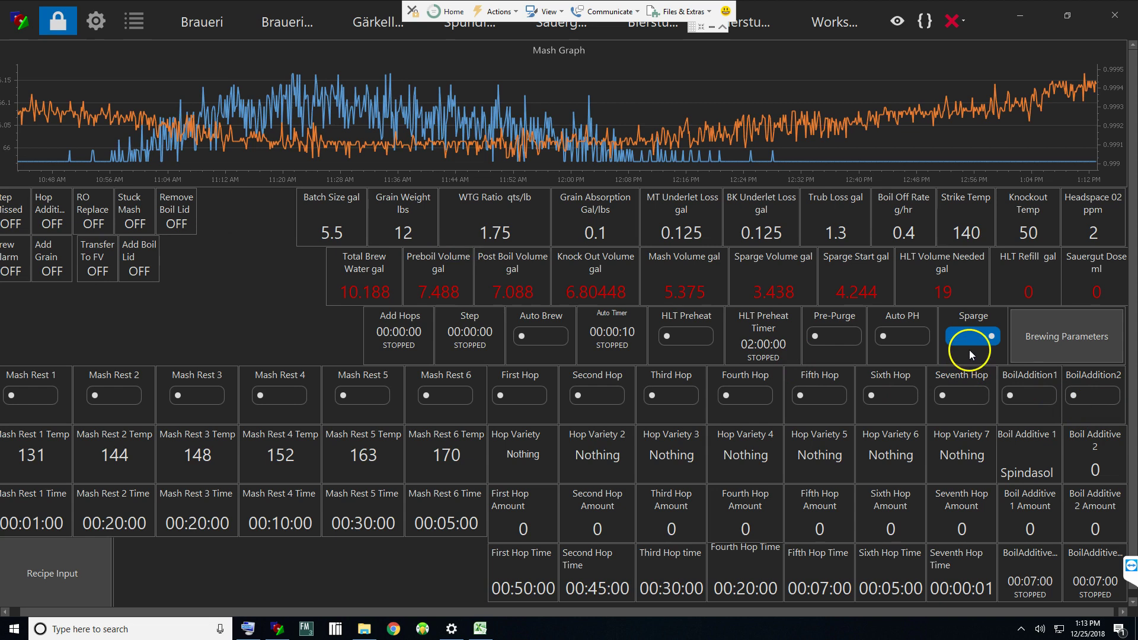
click(495, 232)
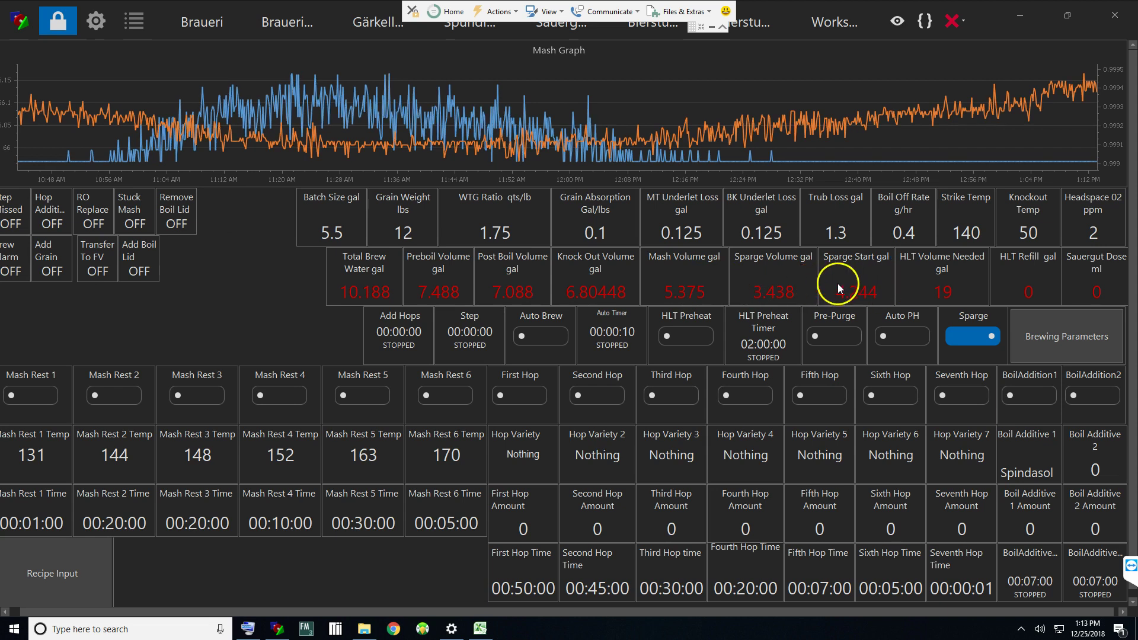
- Switch off the Sparge option in the brewing parameters to use the no-sparge water calculation
click(962, 343)
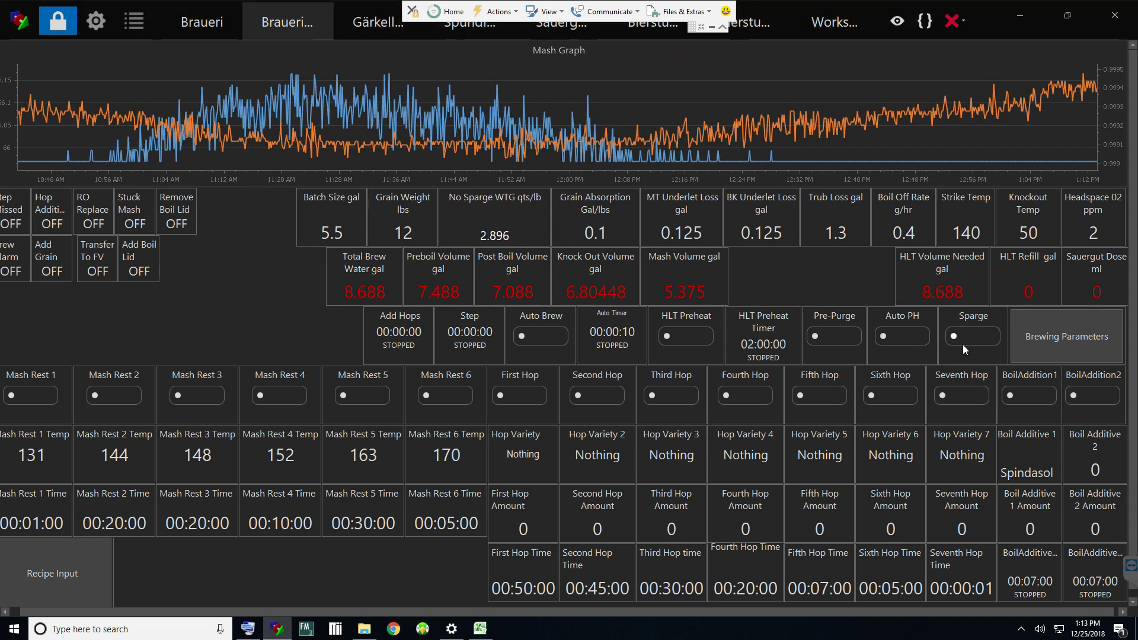
click(511, 259)
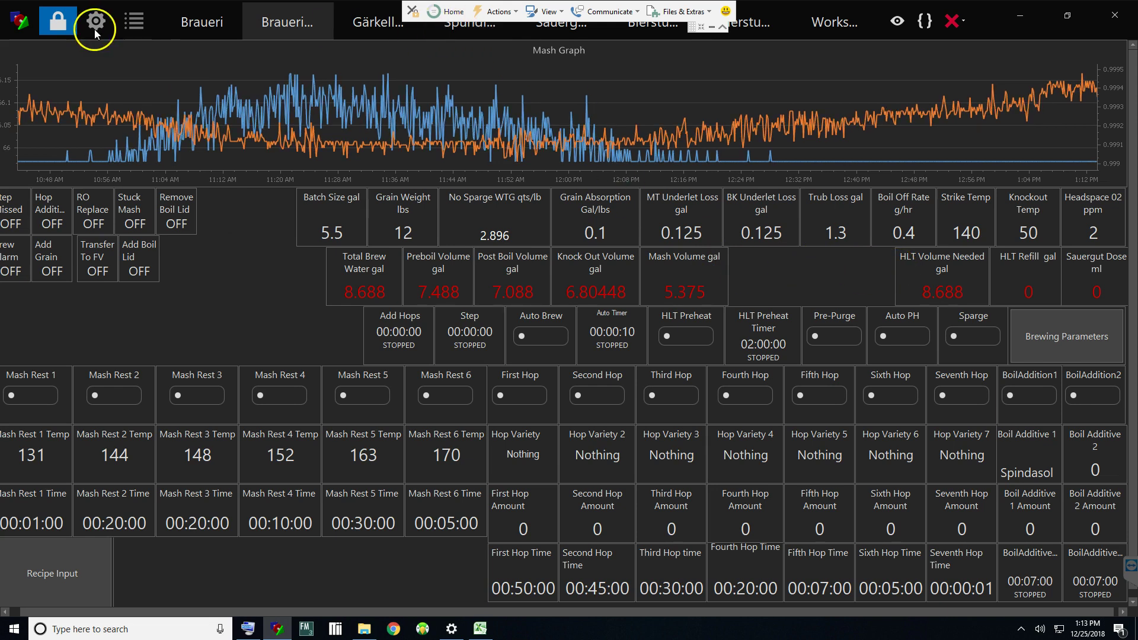
- Show the hidden elements on the brewery vessel overview and move the Sparge Volume Needed display aside, off the Mash Volume Needed display
click(199, 25)
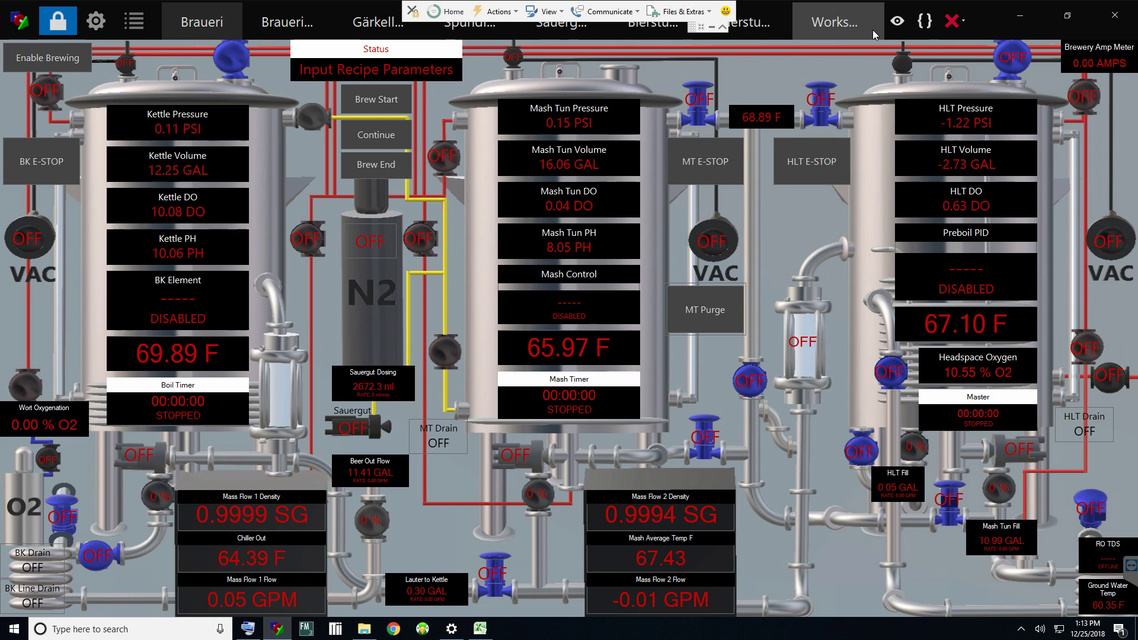
click(897, 20)
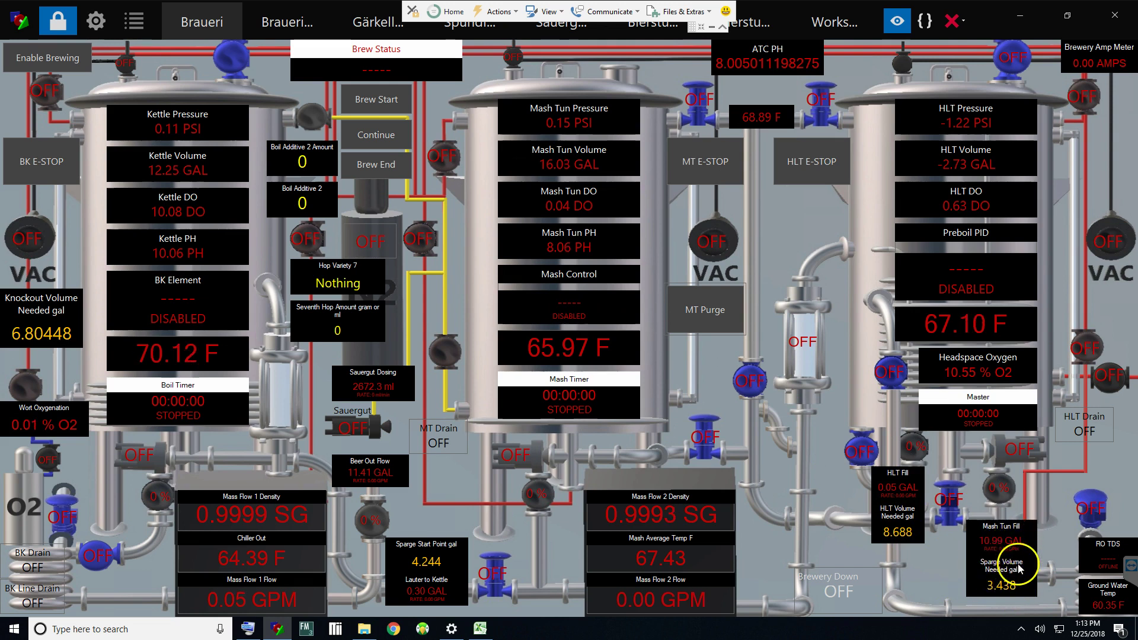
click(58, 12)
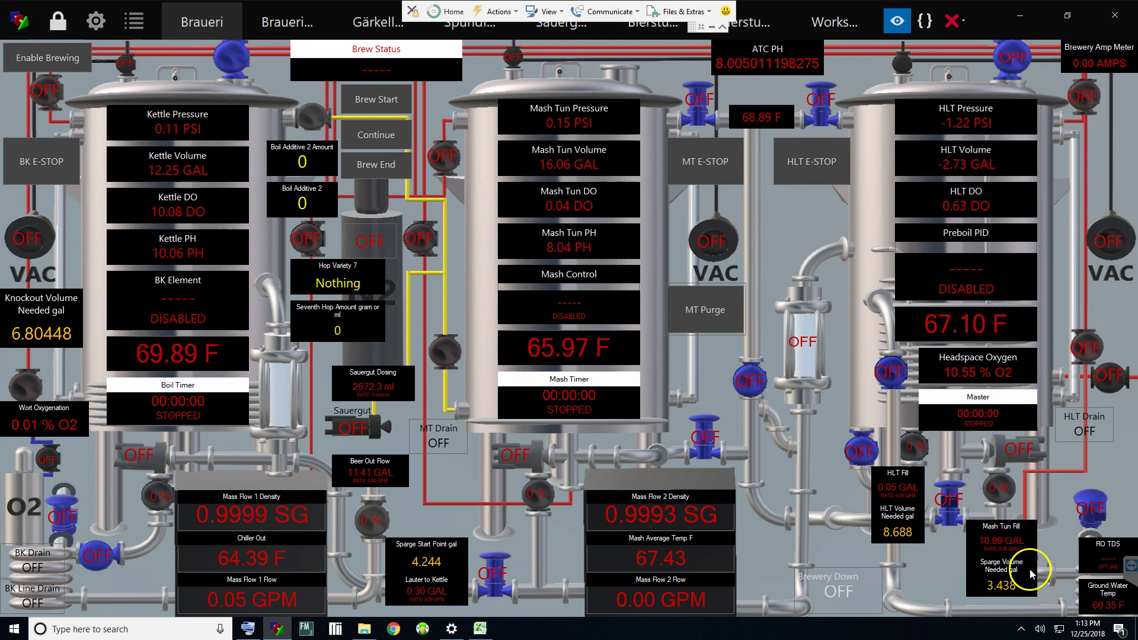
drag(1024, 566, 949, 569)
click(57, 21)
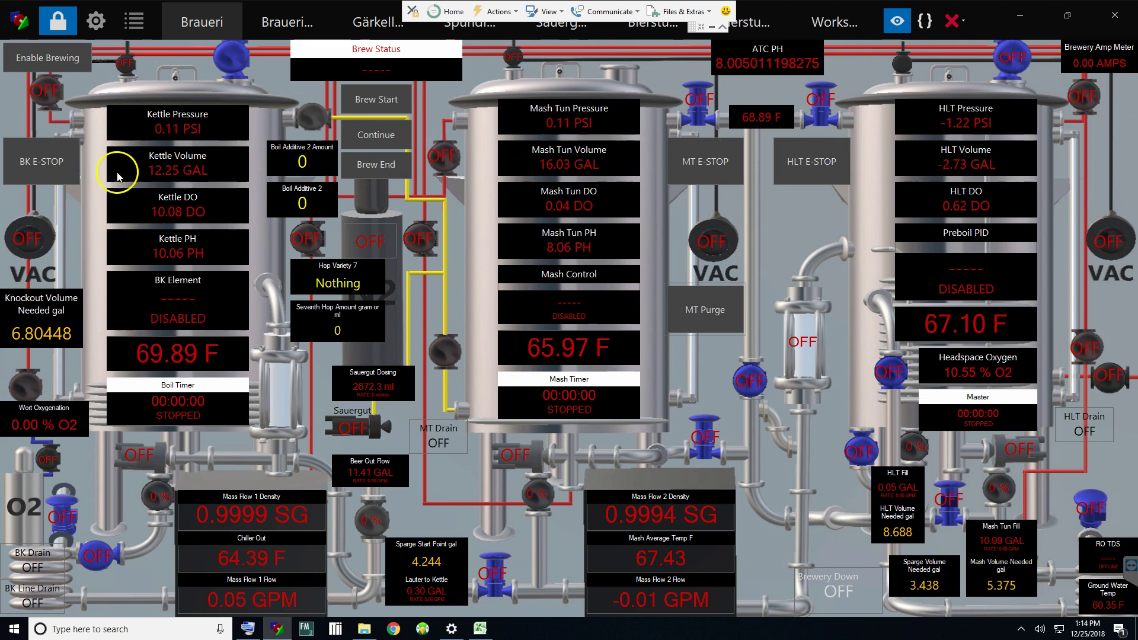
- Unlock the layout, move the Sparge Volume Needed display back over the Mash Volume Needed display, and lock the layout again
click(68, 20)
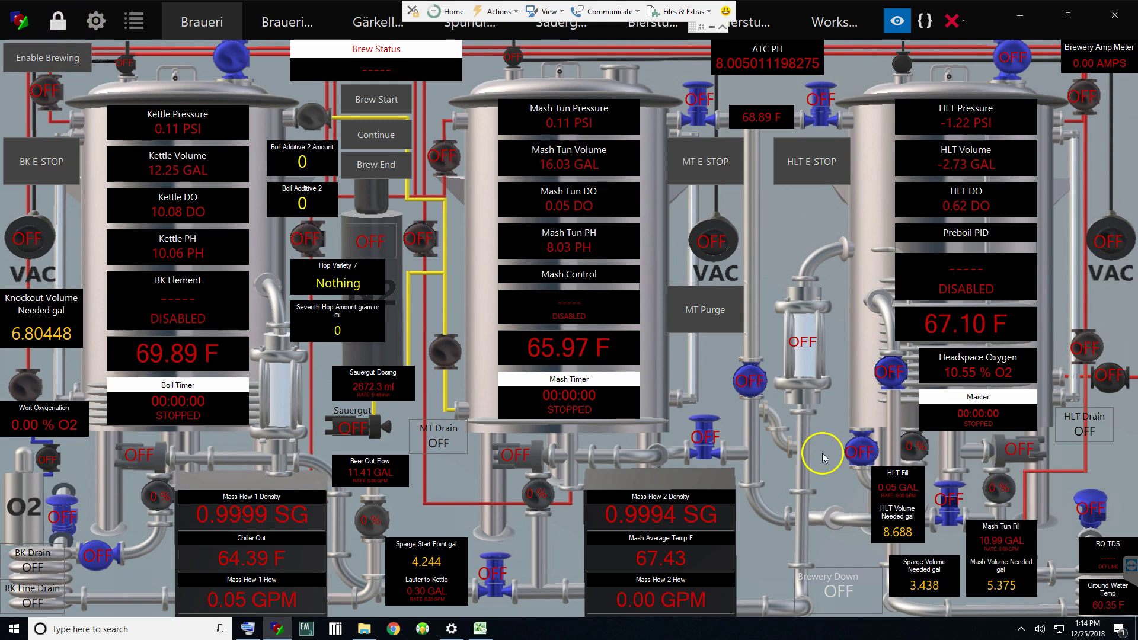
drag(932, 587, 1023, 562)
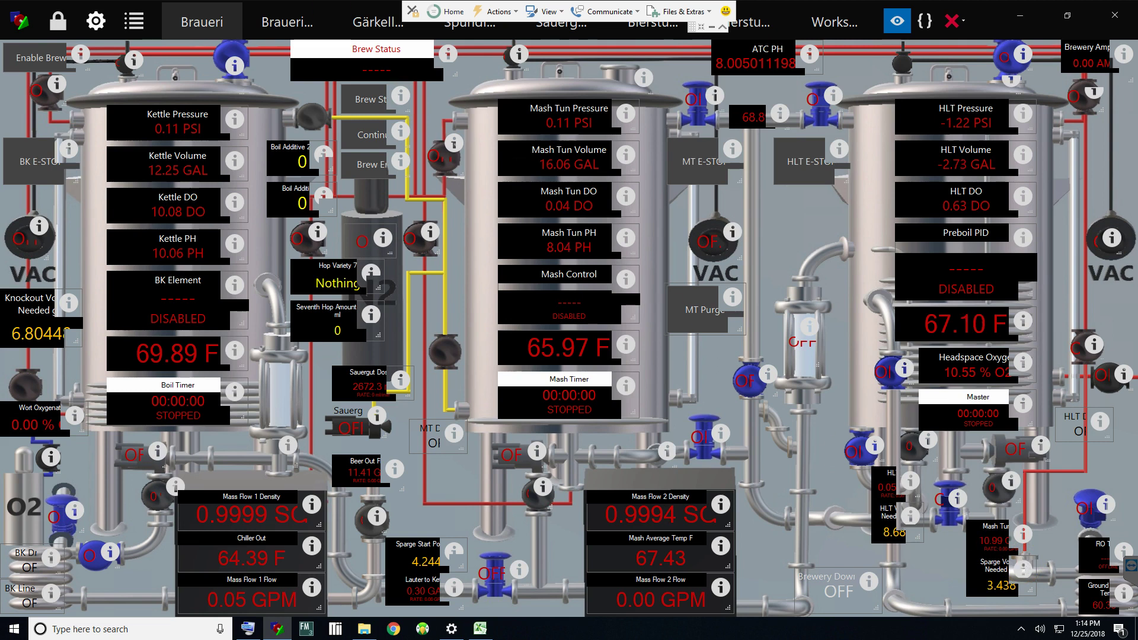
click(50, 22)
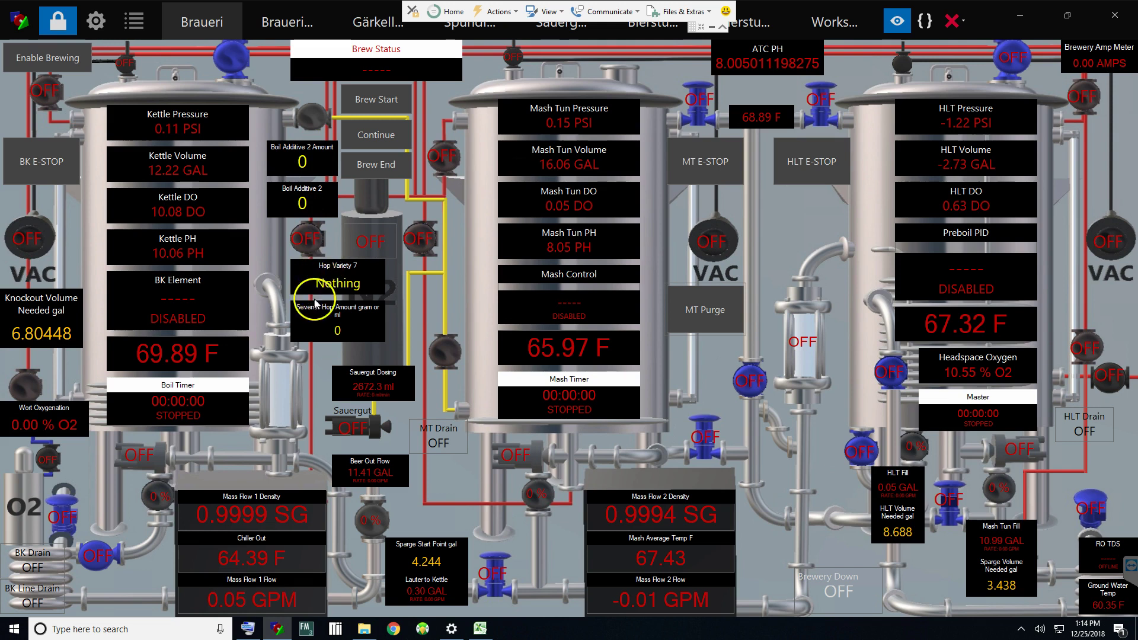
- Enable the First Hop addition on the recipe workspace and set its hop variety to Magnum
click(288, 22)
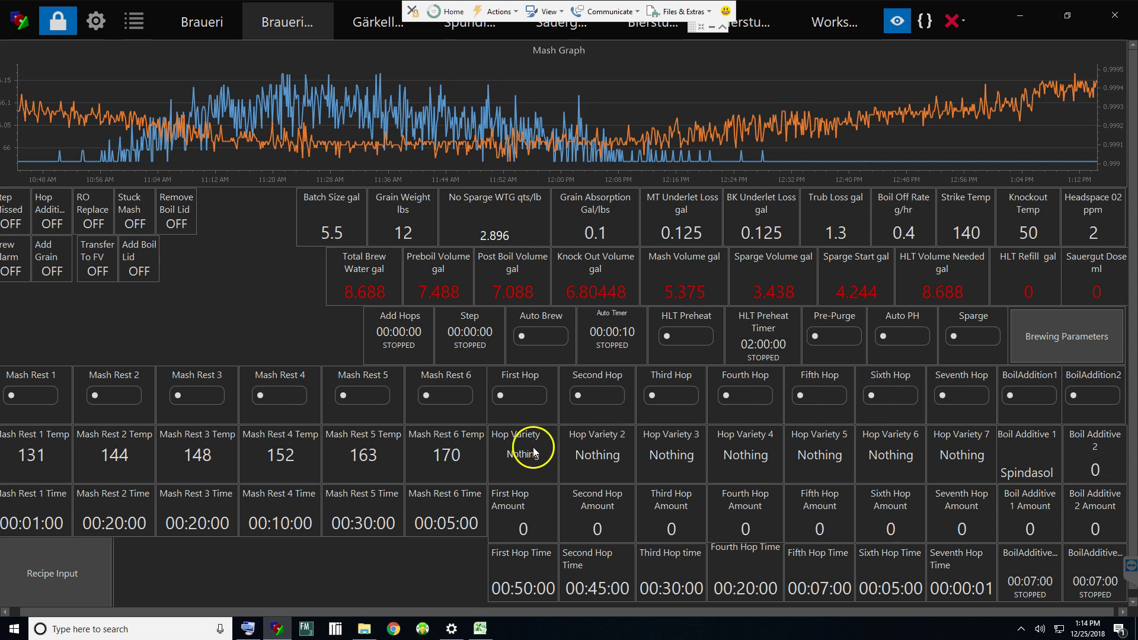
click(504, 389)
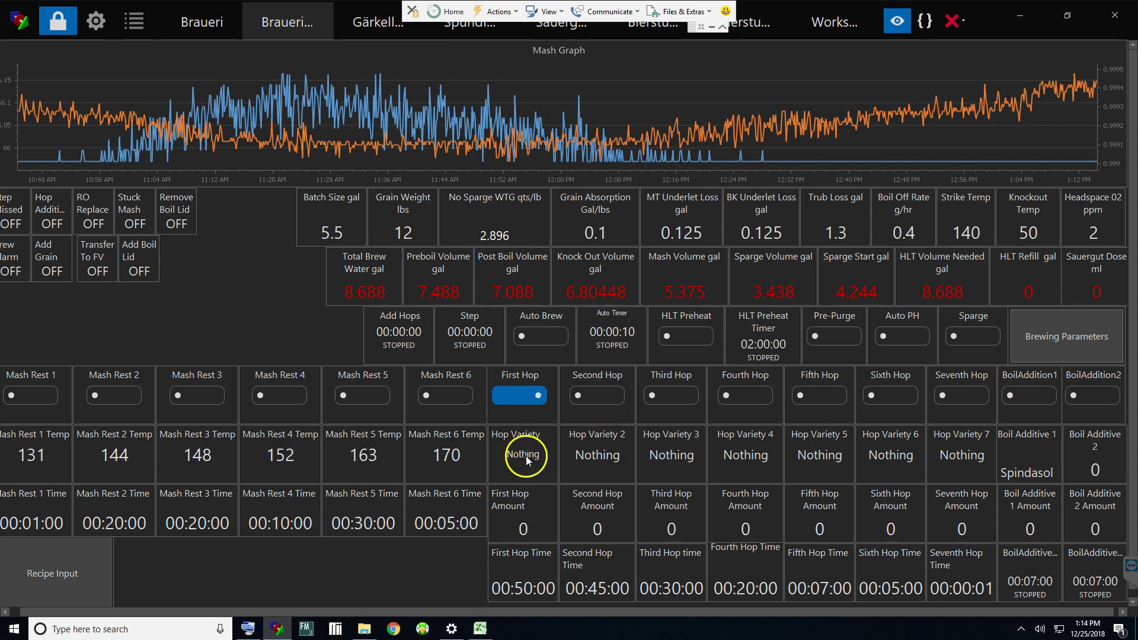
click(525, 457)
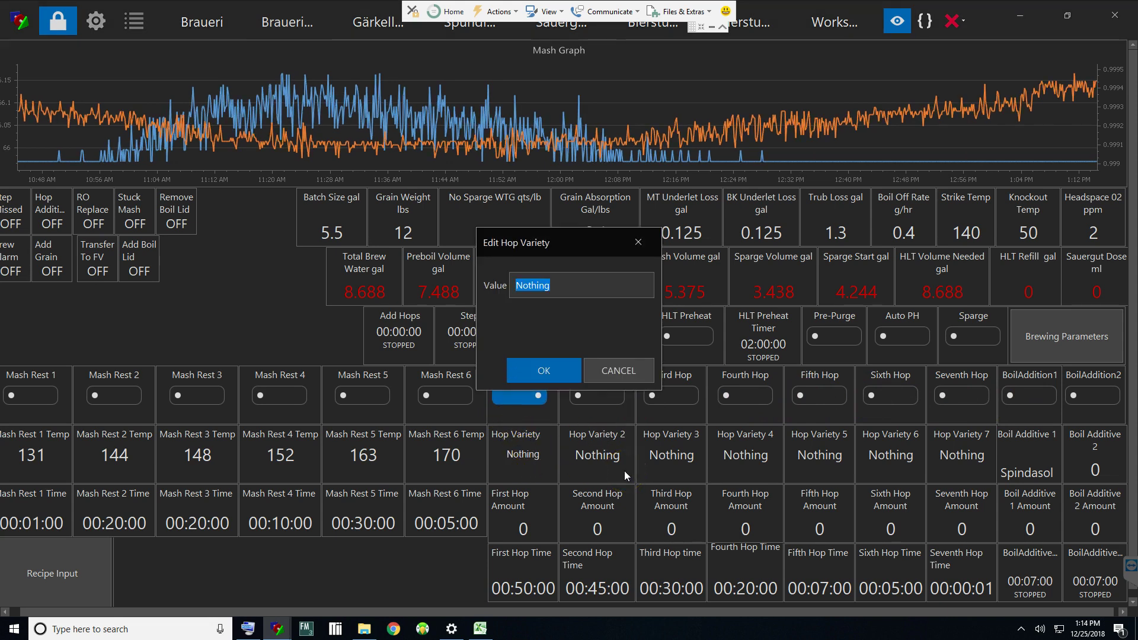
text(Ma)
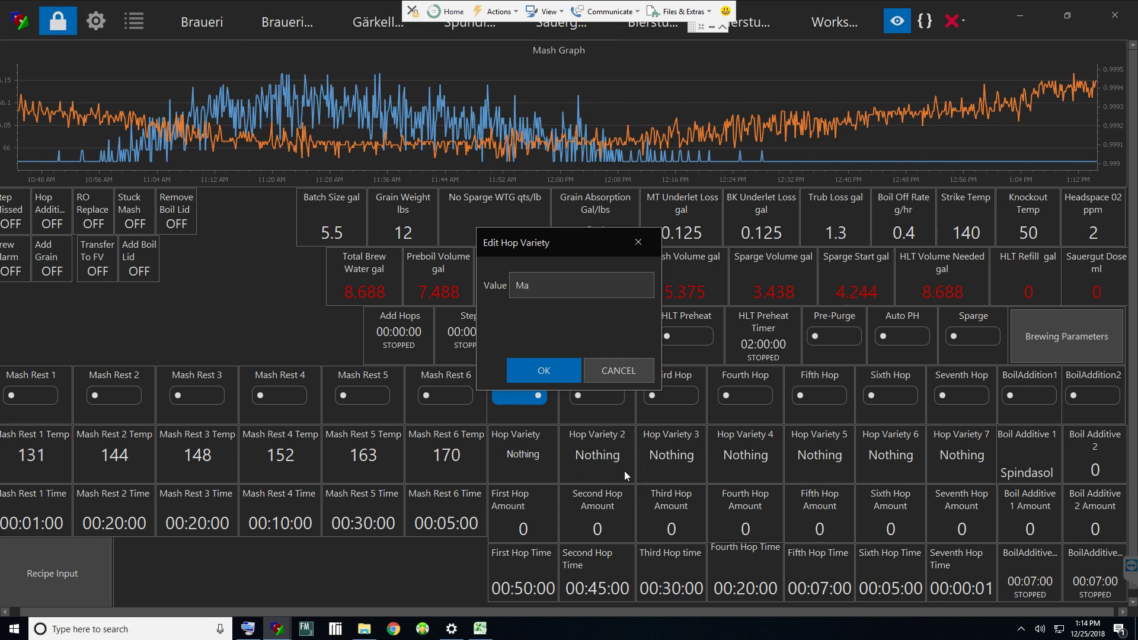
text(gnum)
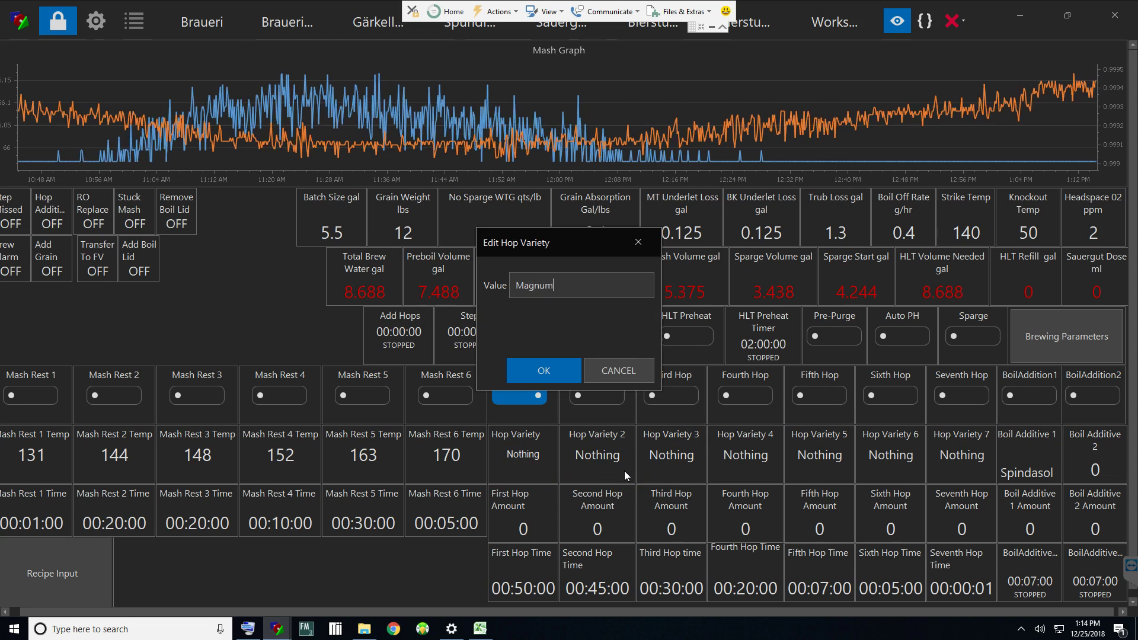
key(Return)
- Set the First Hop Amount to 28
click(590, 522)
click(524, 527)
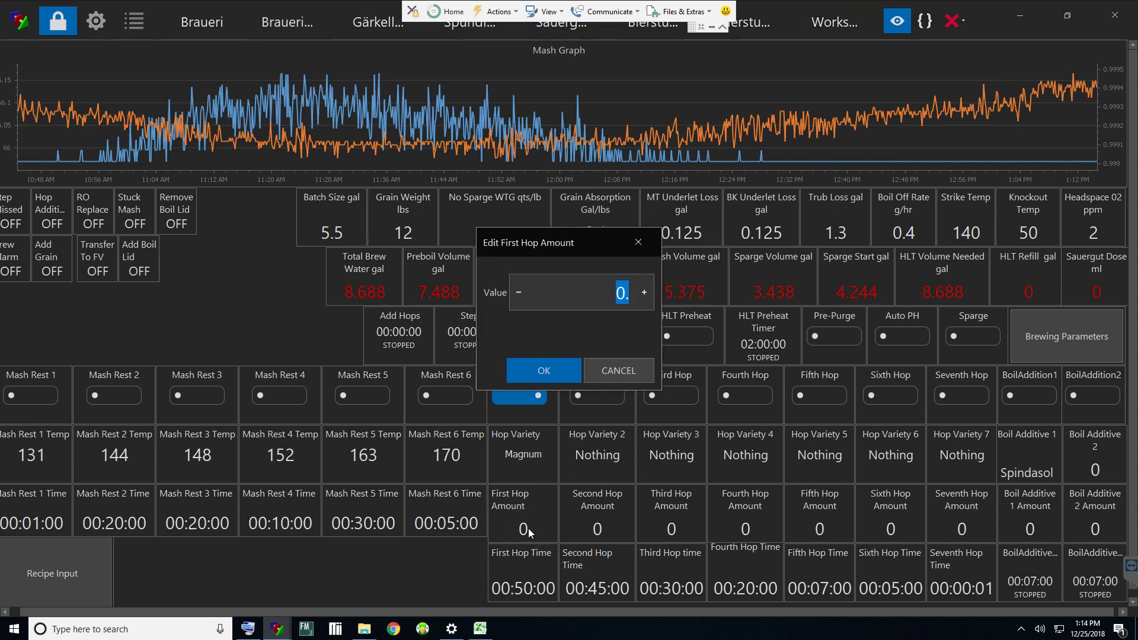
text(28)
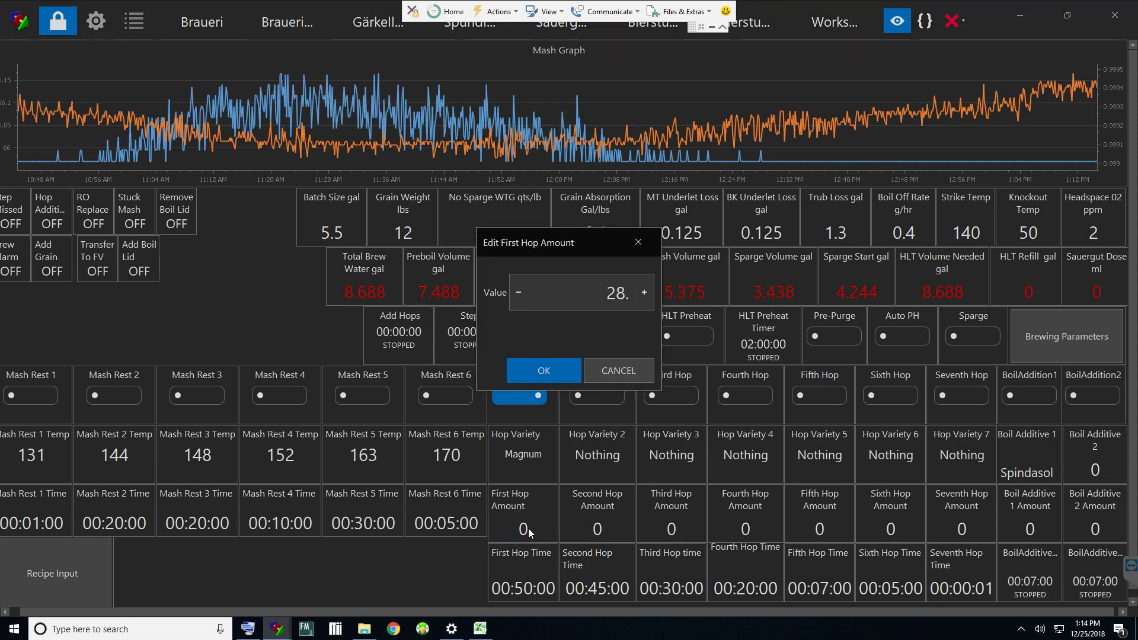
click(537, 380)
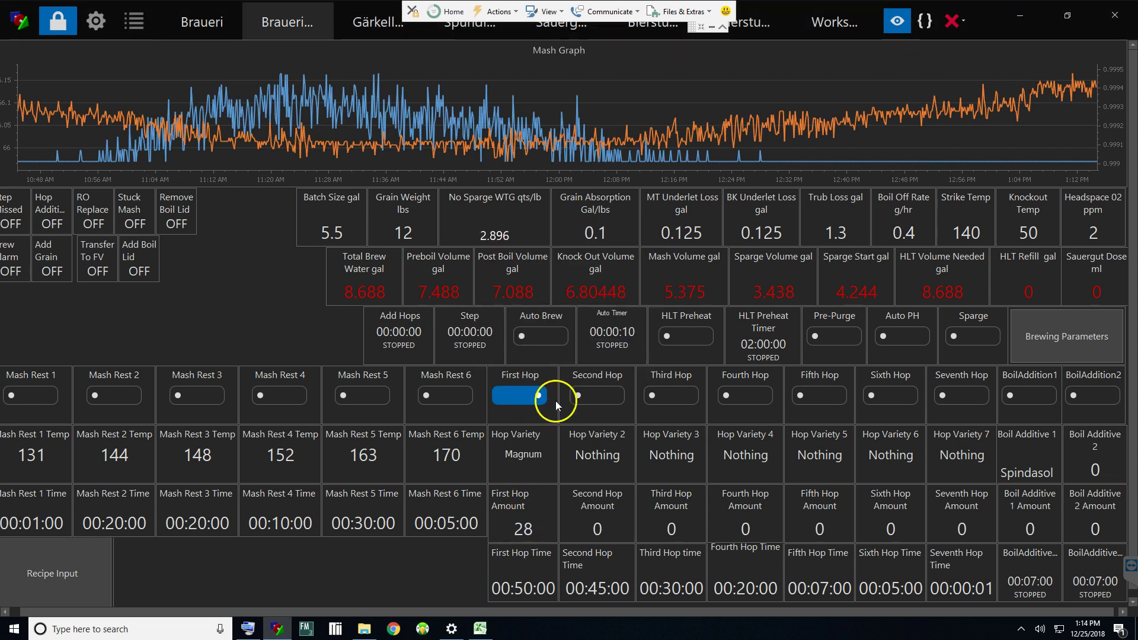
click(525, 595)
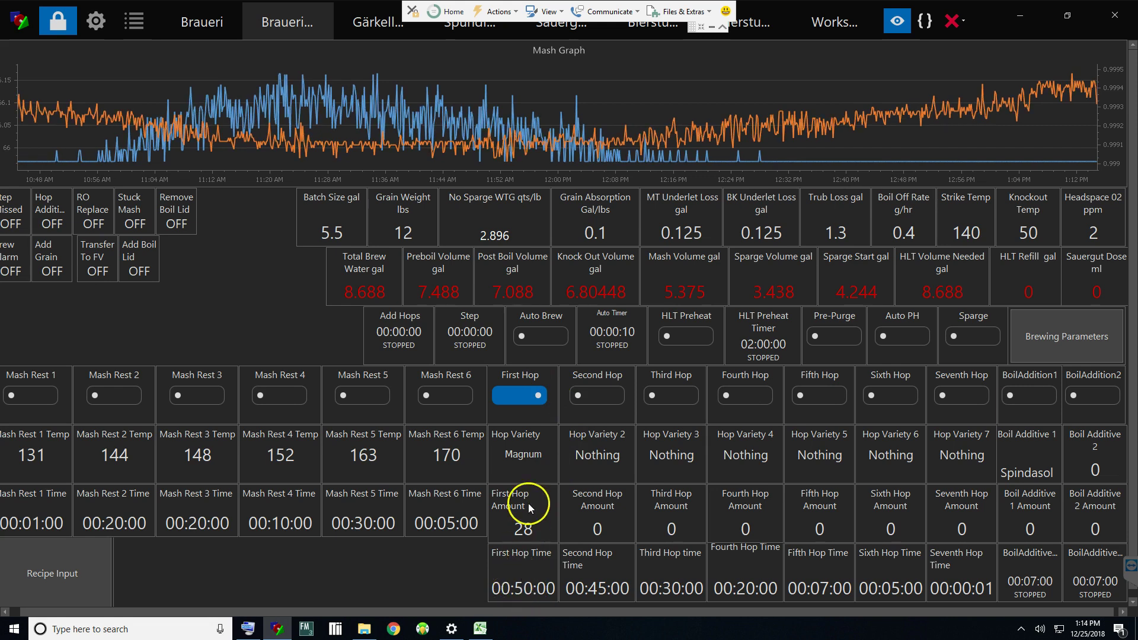
- Examine the hop, additive and sparge displays on the vessel overview with hidden elements toggled off and on
click(223, 29)
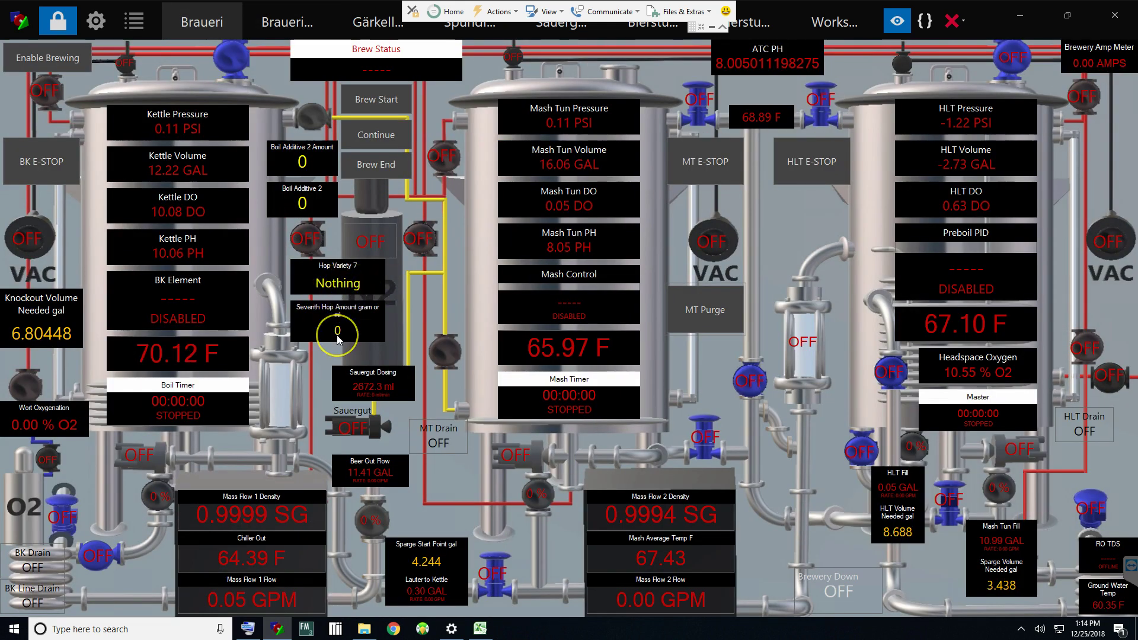
click(299, 167)
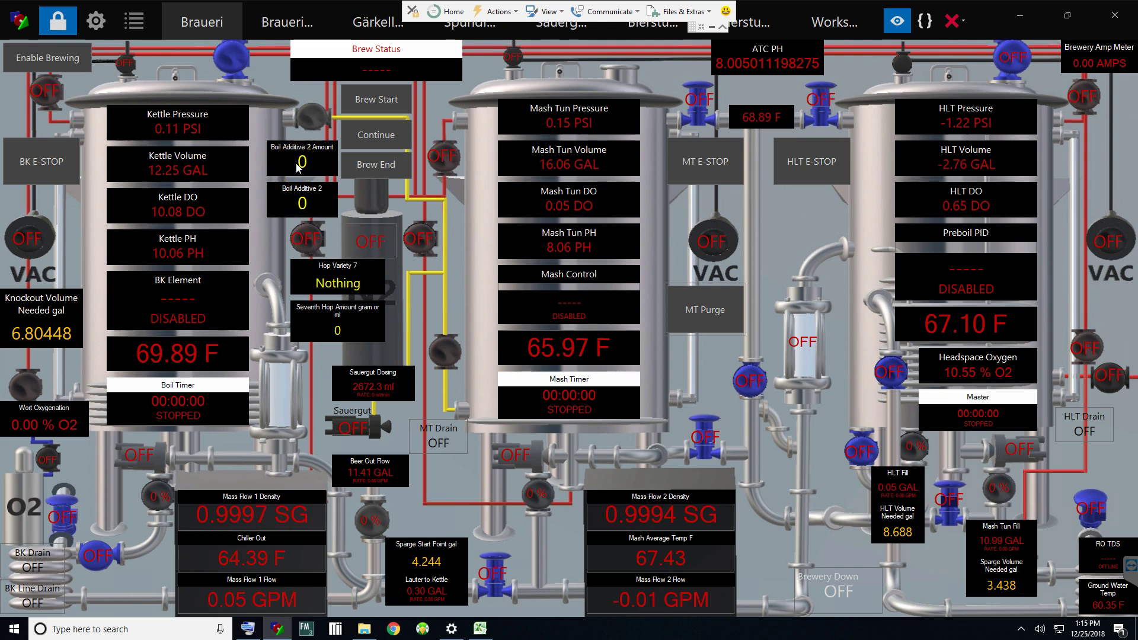
click(299, 167)
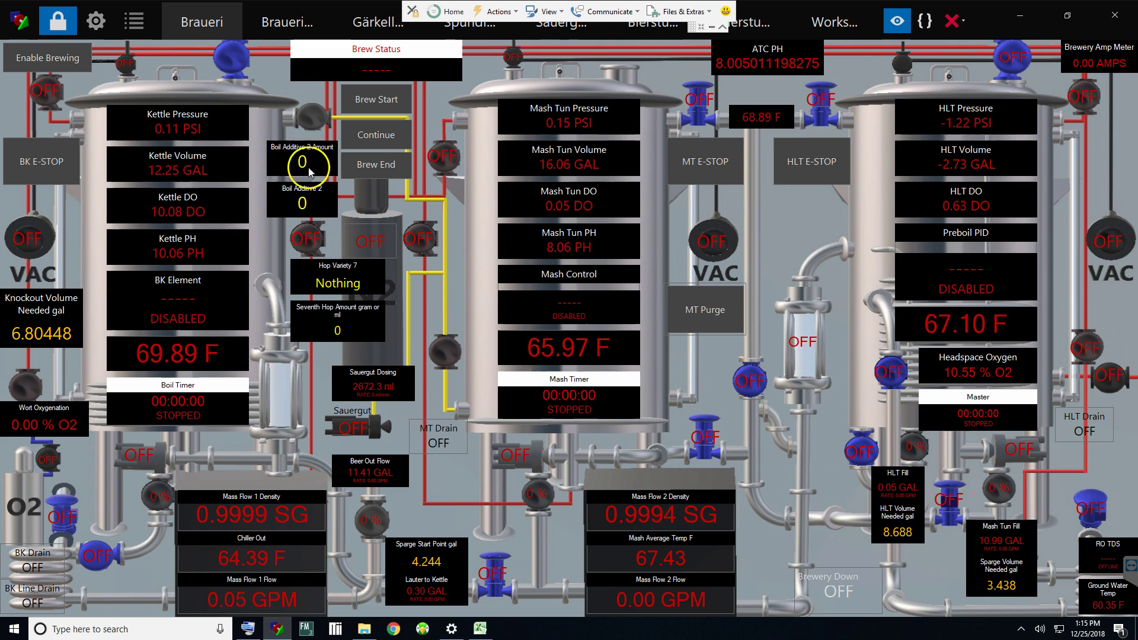
click(862, 48)
click(907, 22)
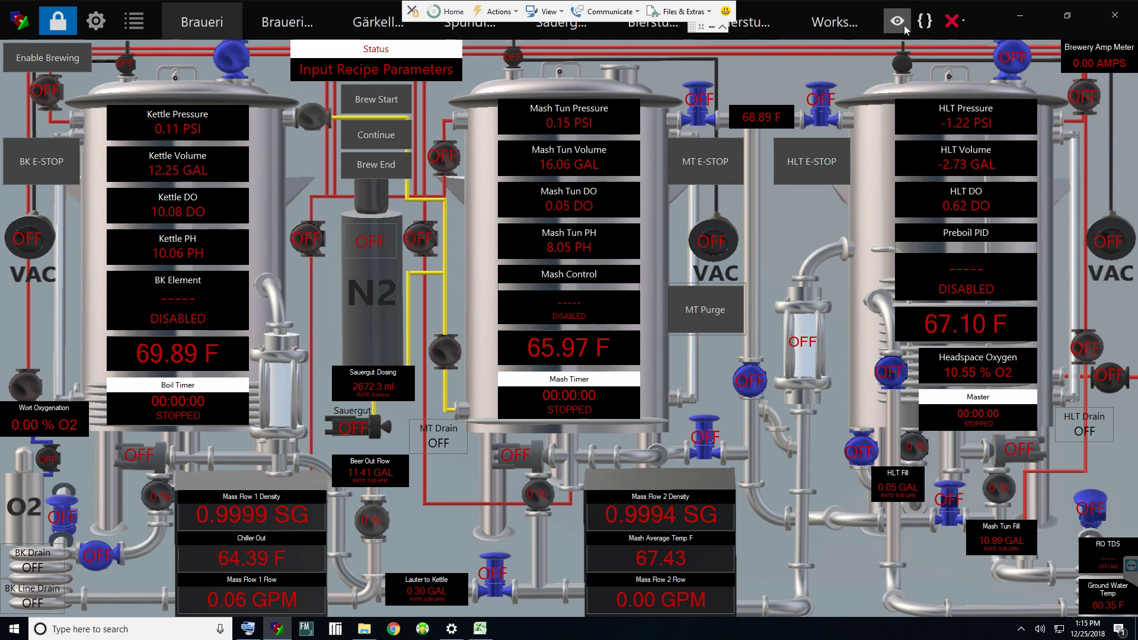
click(904, 25)
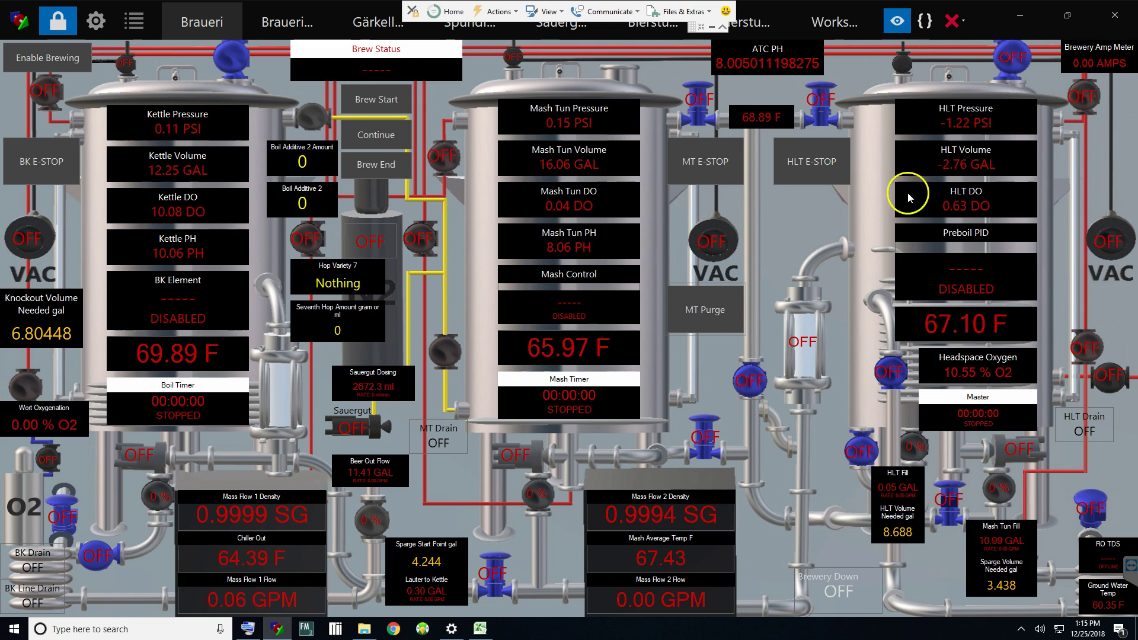
click(440, 572)
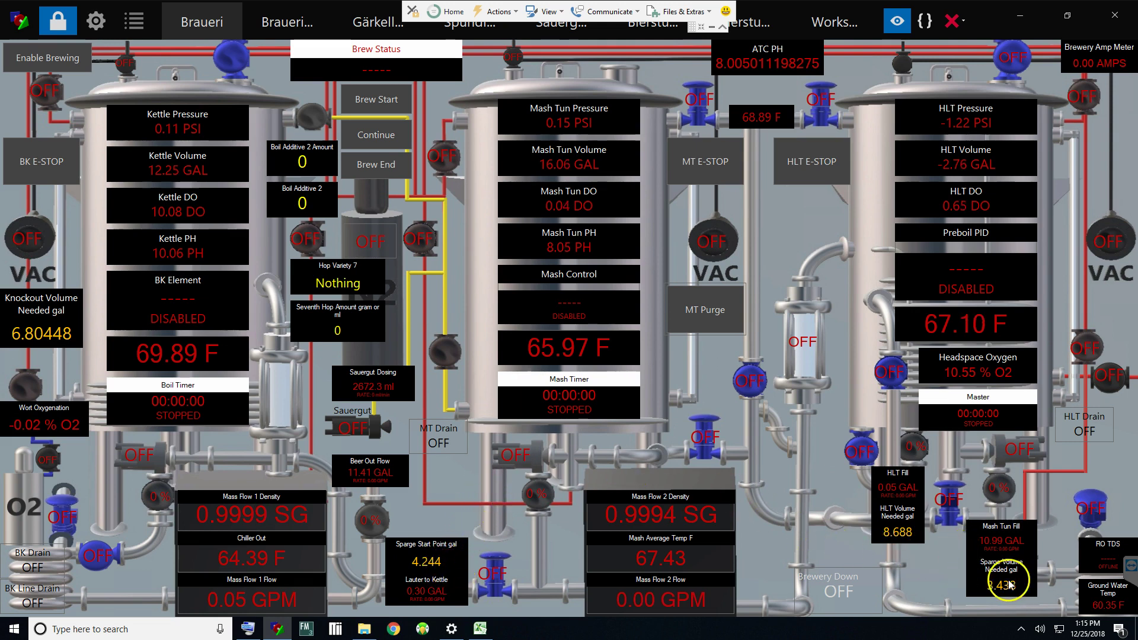
- Set the Grain Weight to 14 lbs on the recipe workspace
click(293, 23)
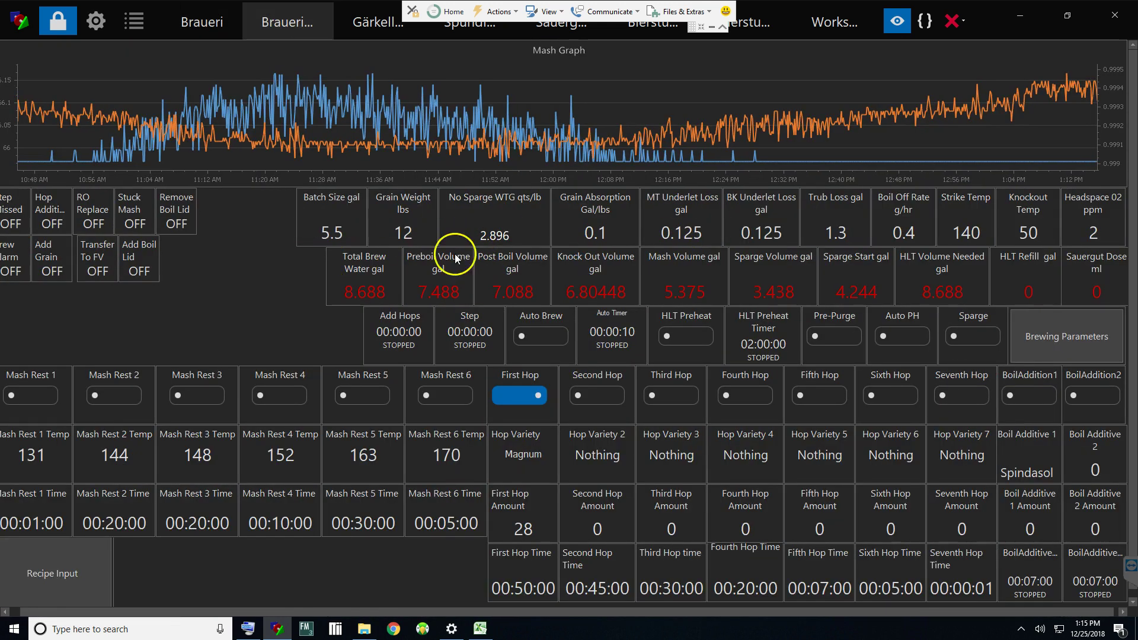
click(407, 223)
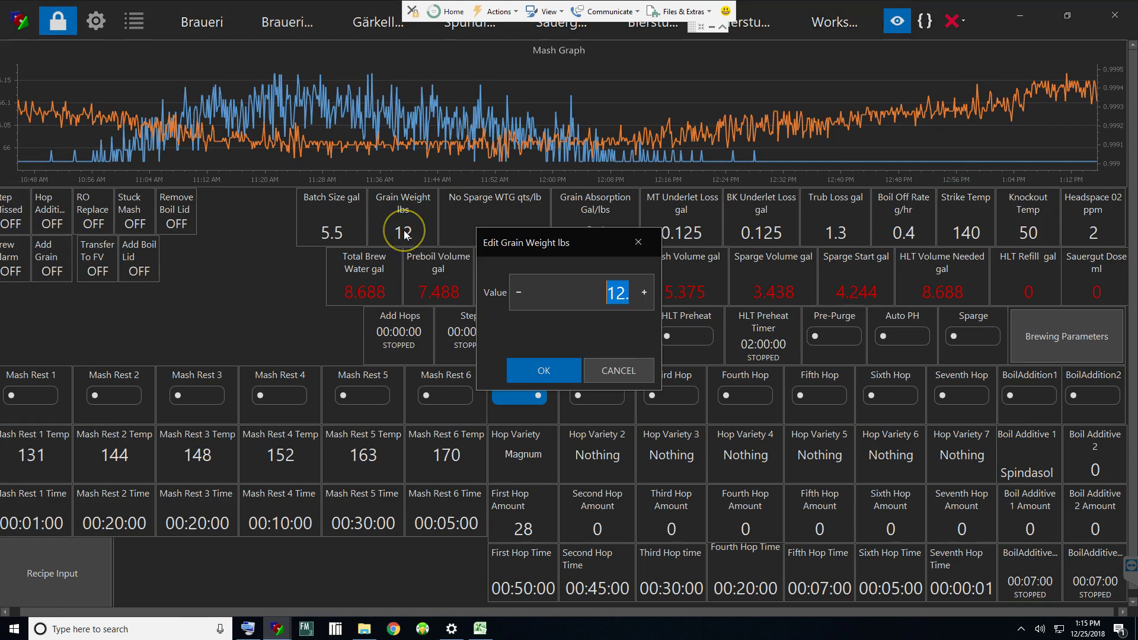
text(14)
key(Return)
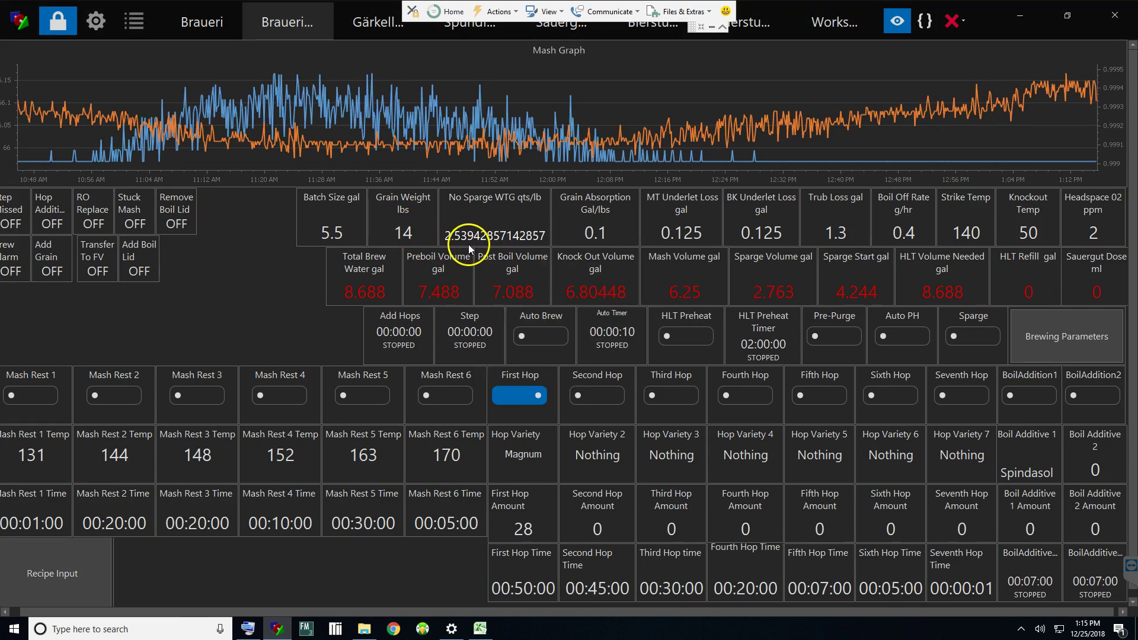
- Switch the Sparge option on and turn off the display of hidden elements
click(968, 340)
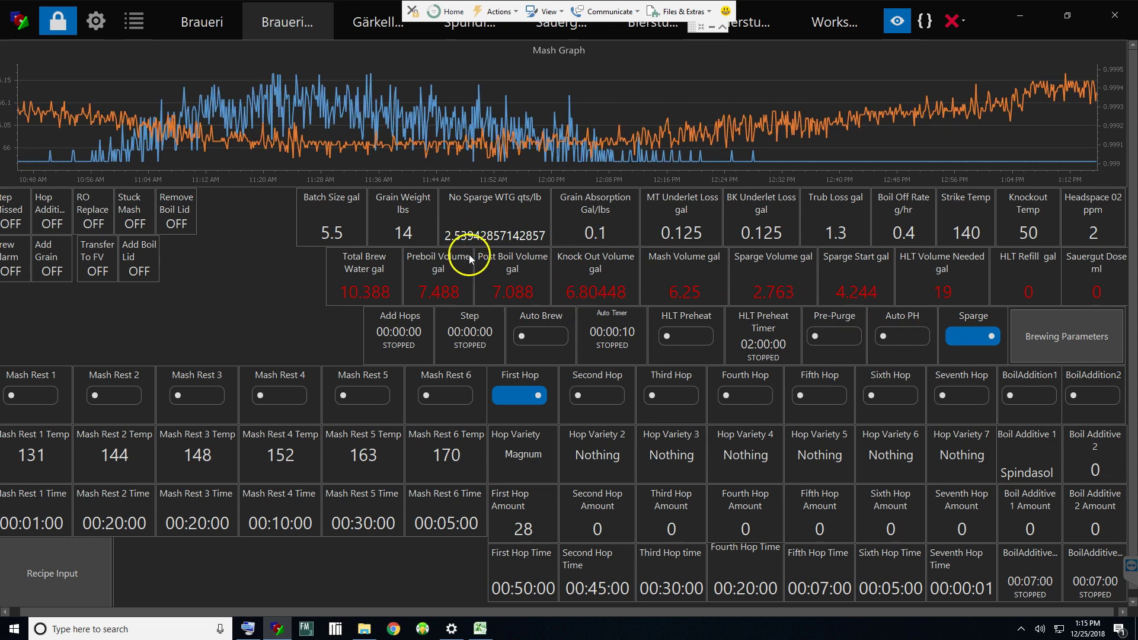
click(900, 17)
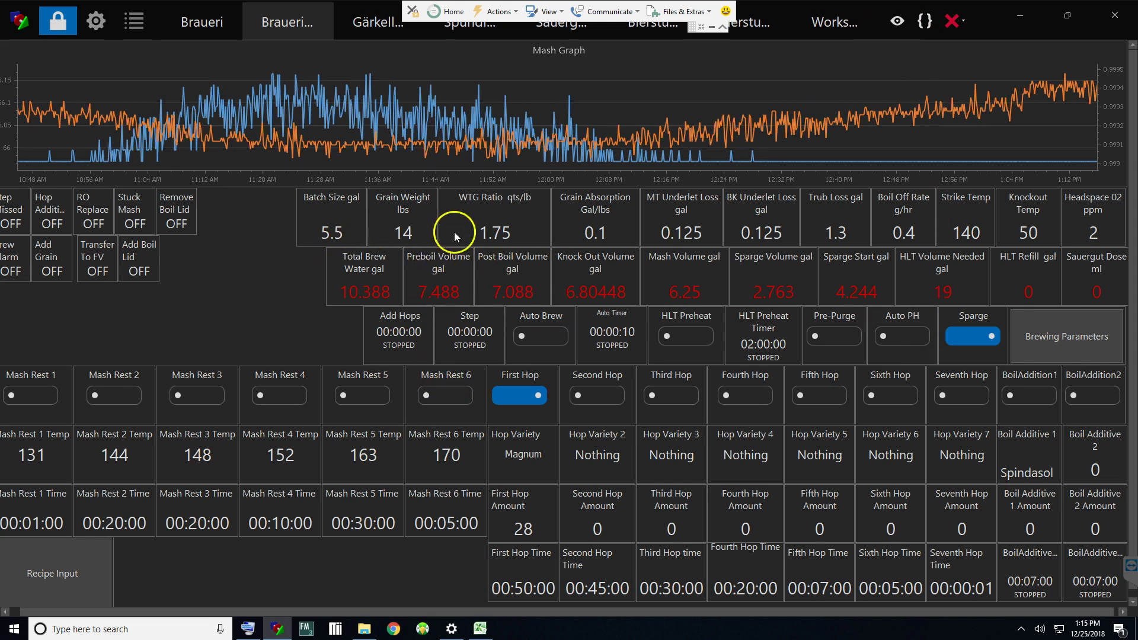
- Set the WTG Ratio to 1.5 qts/lb
click(488, 227)
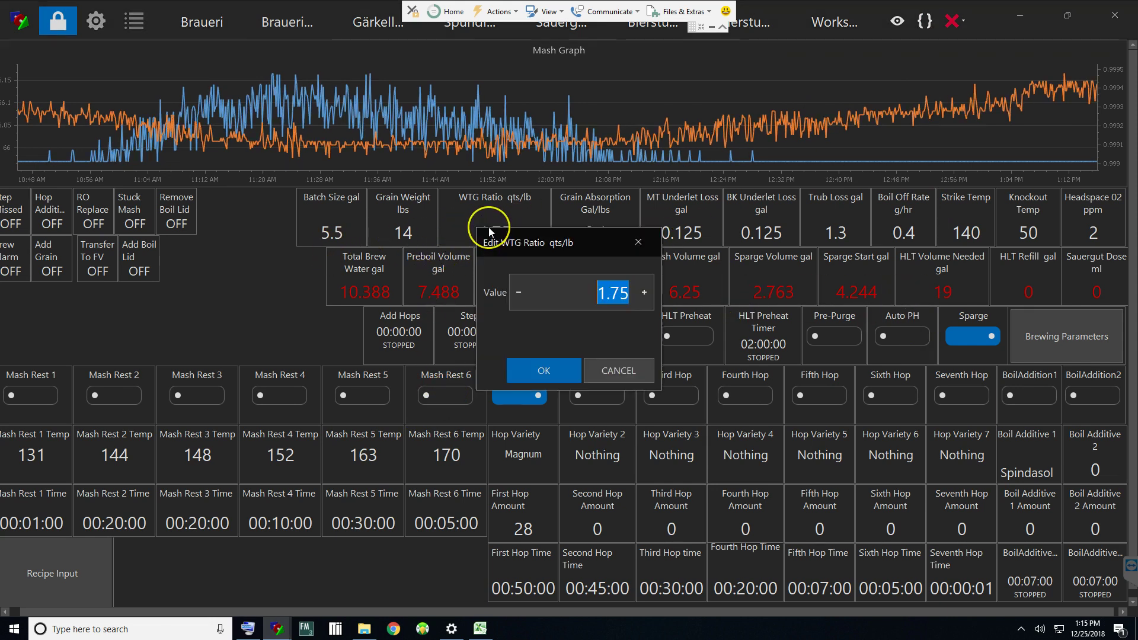
text(1.5)
key(Return)
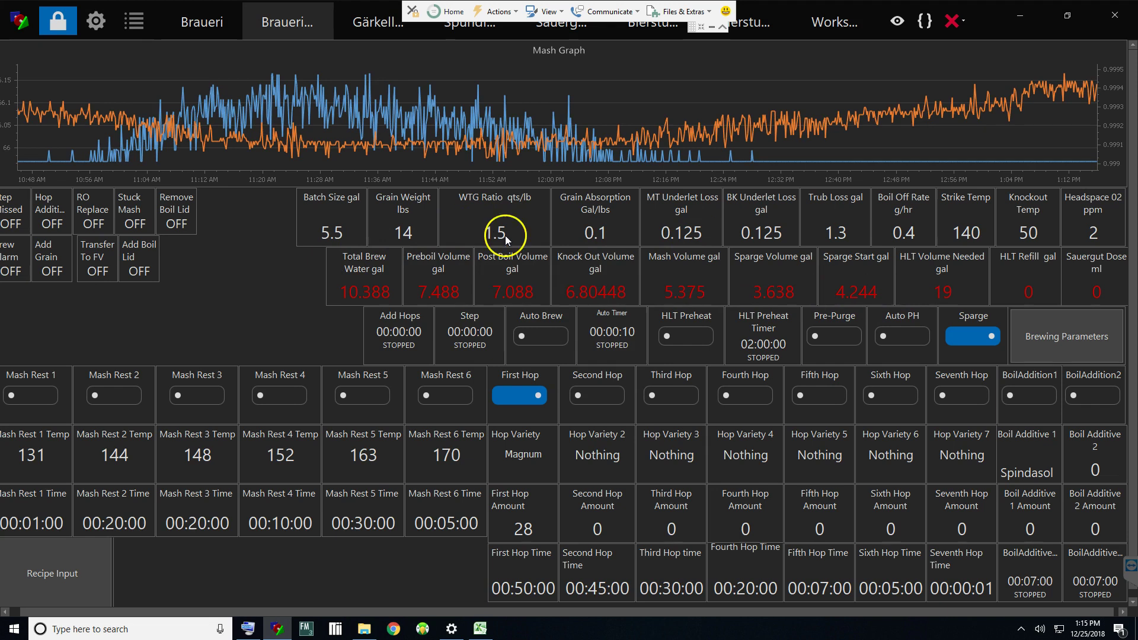